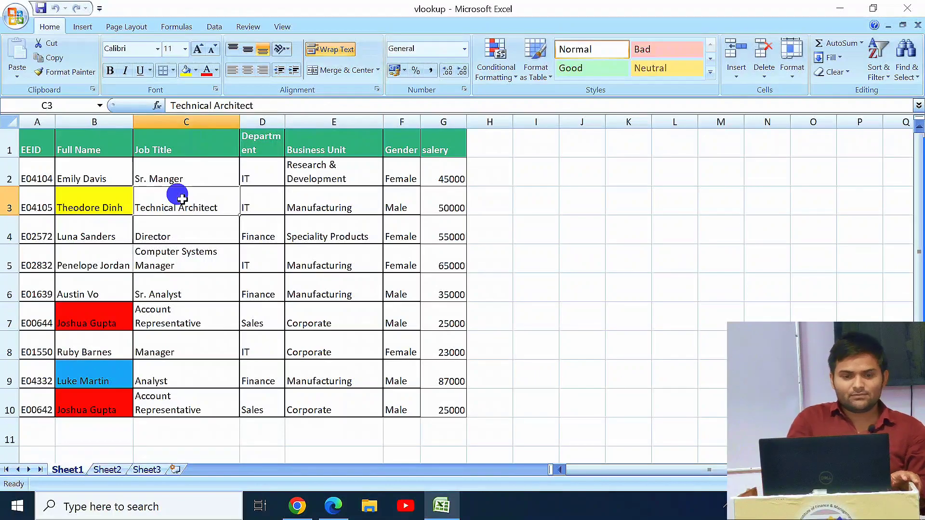
Insert three blank columns before the Job Title column and delete them again
left_click(169, 275)
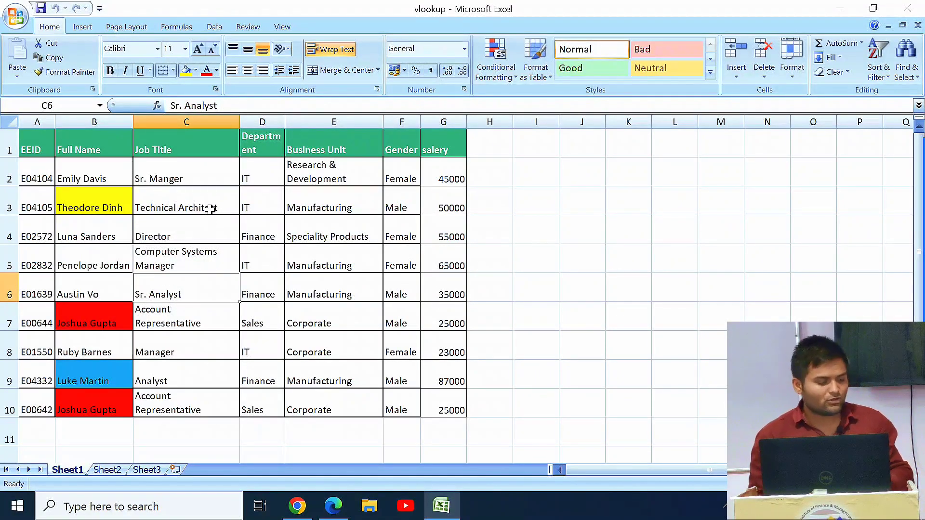
key("ctrl+space")
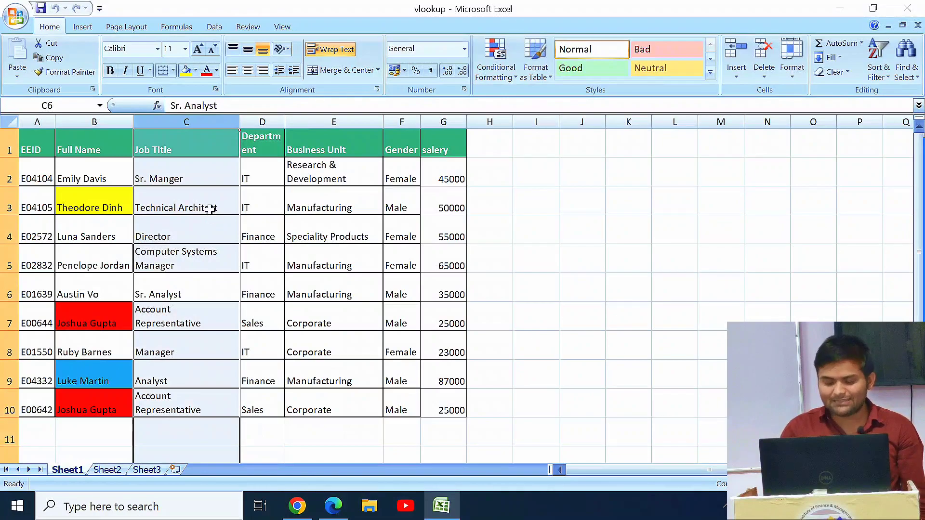
key("shift+Right")
key("shift+Right")
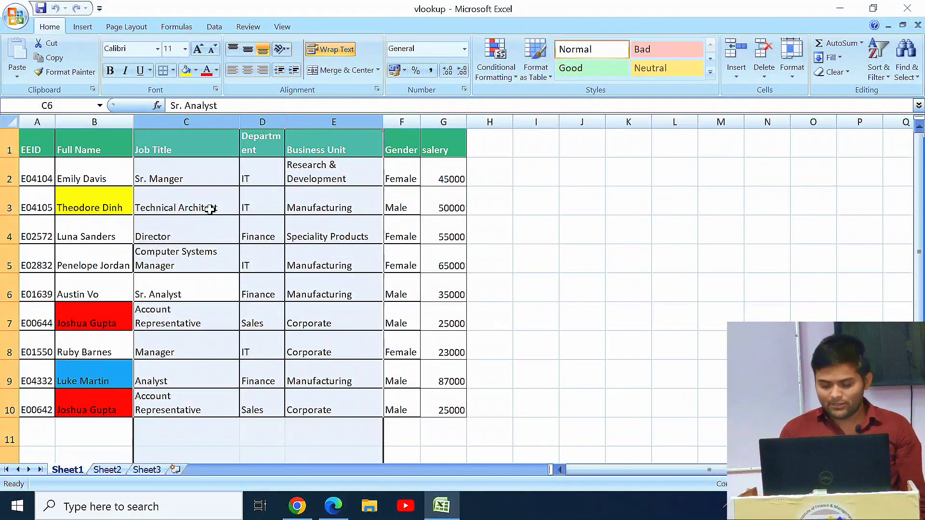
key("ctrl+shift+plus")
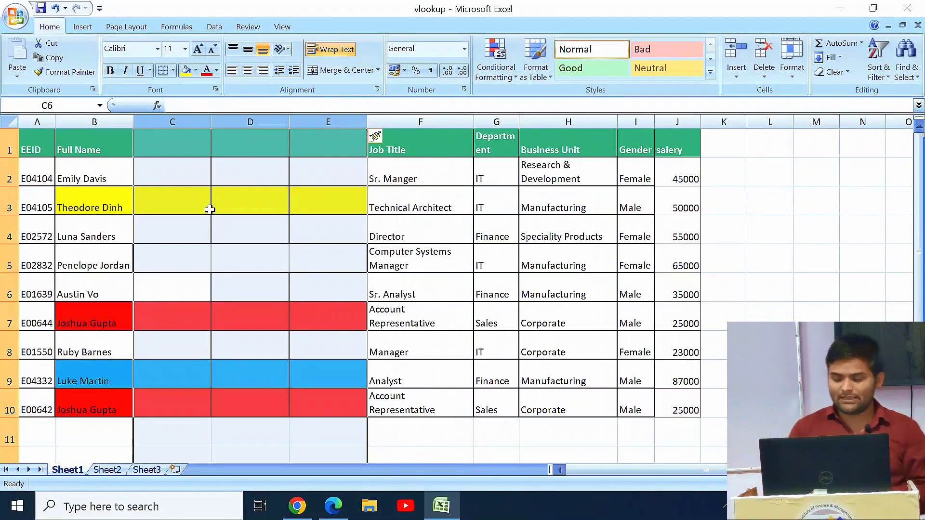
key("ctrl+minus")
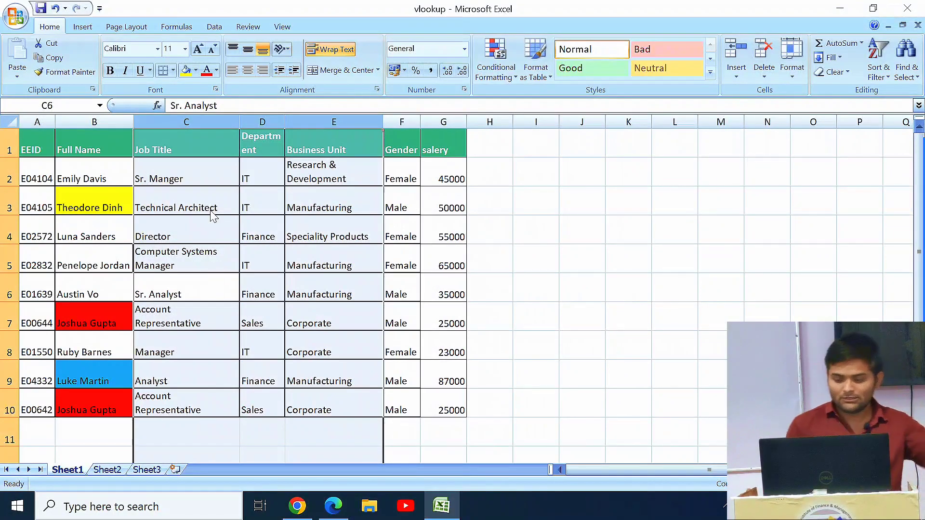
Reinsert three blank columns before Job Title and clear all of their contents and formatting
key("ctrl+plus")
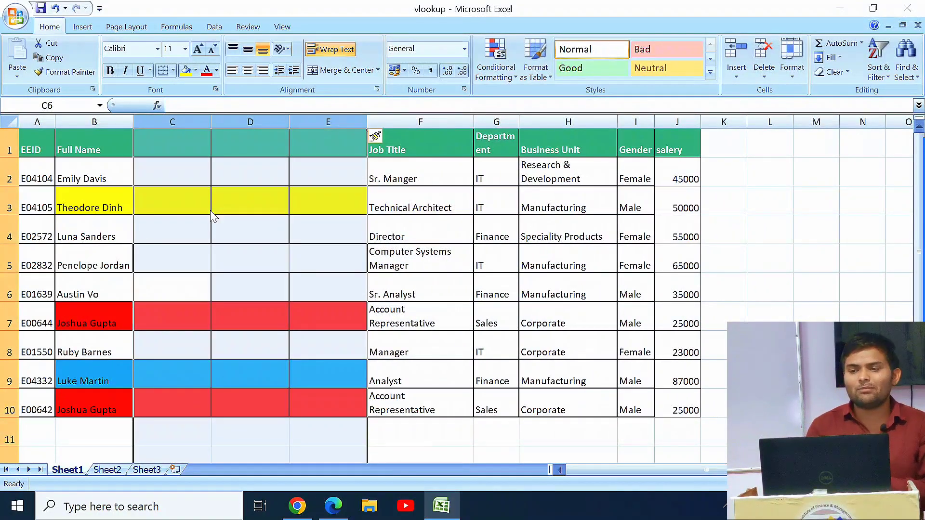
key("alt")
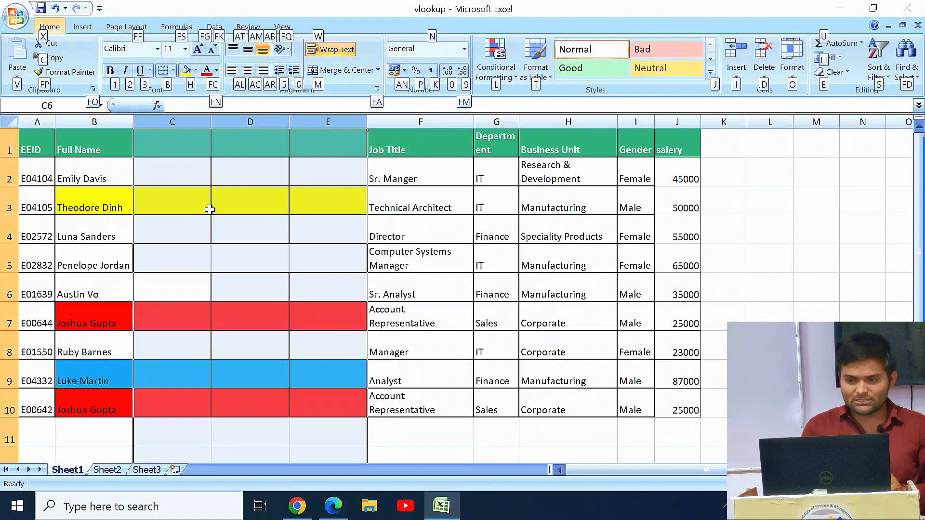
key("e")
key("a")
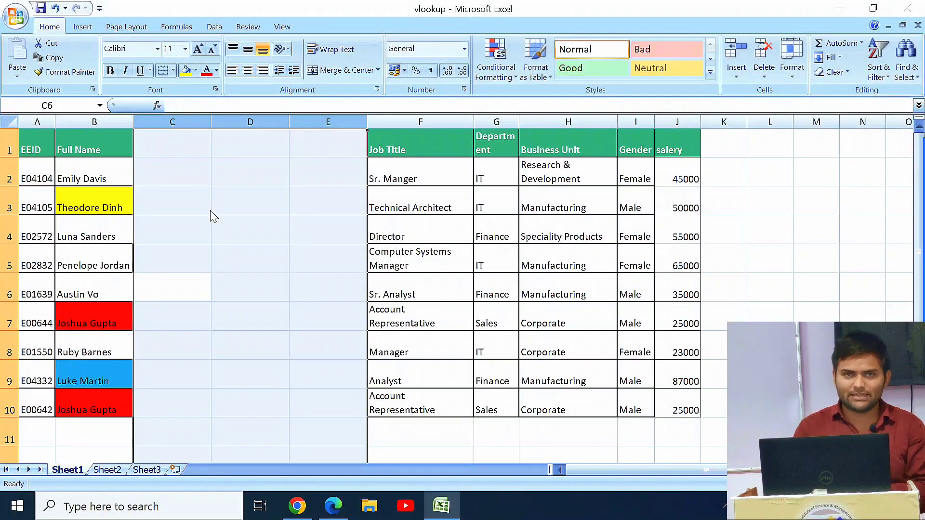
Delete the blank, unformatted columns C to E and return to cell C6
key("ctrl+minus")
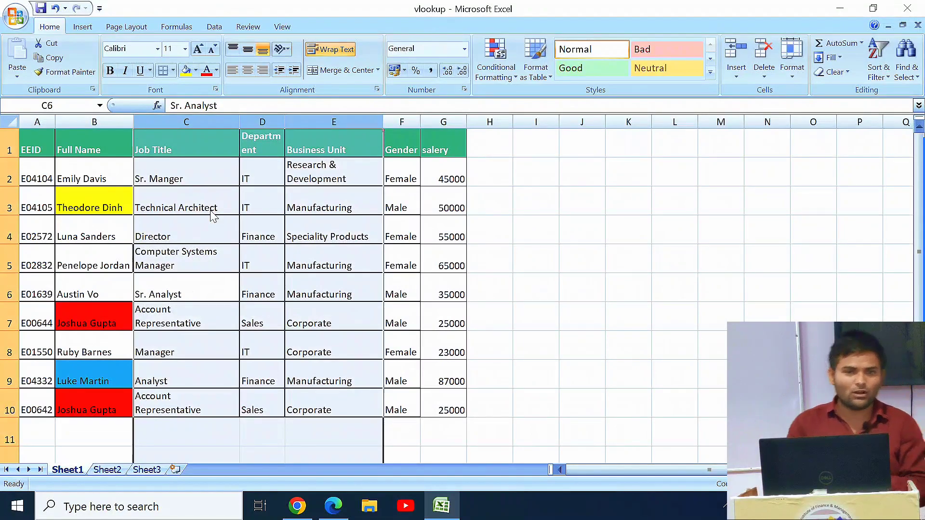
key("Down")
key("Up")
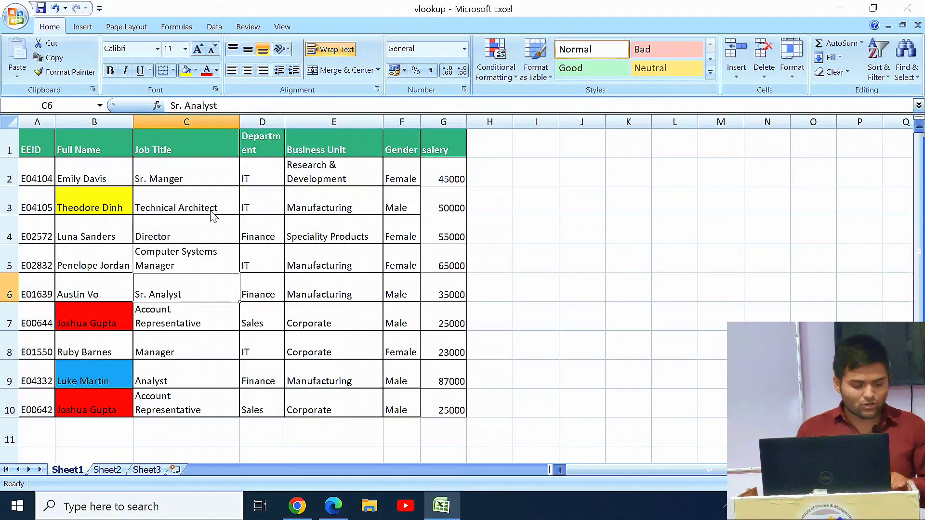
Insert five blank rows above row 6, matching rows 6 to 10, and undo the insertion
key("shift+space")
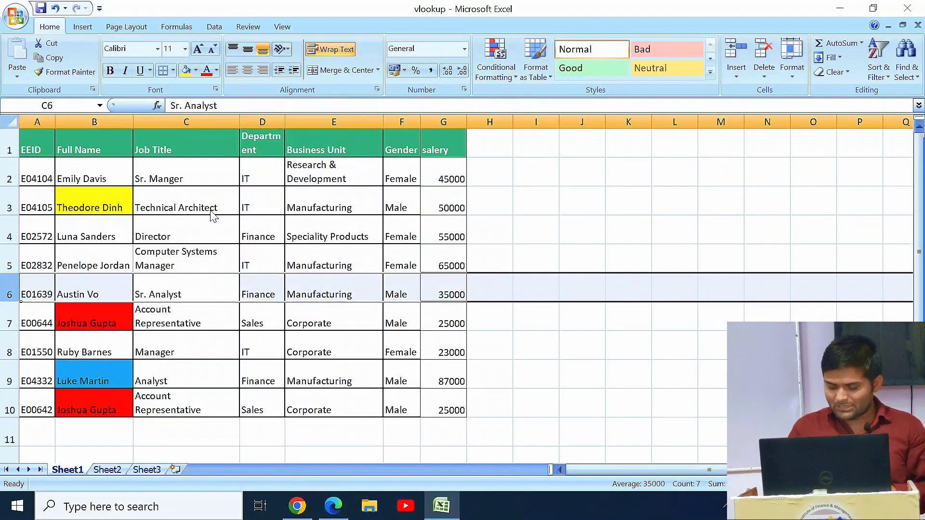
key("shift+Up")
key("shift+Up")
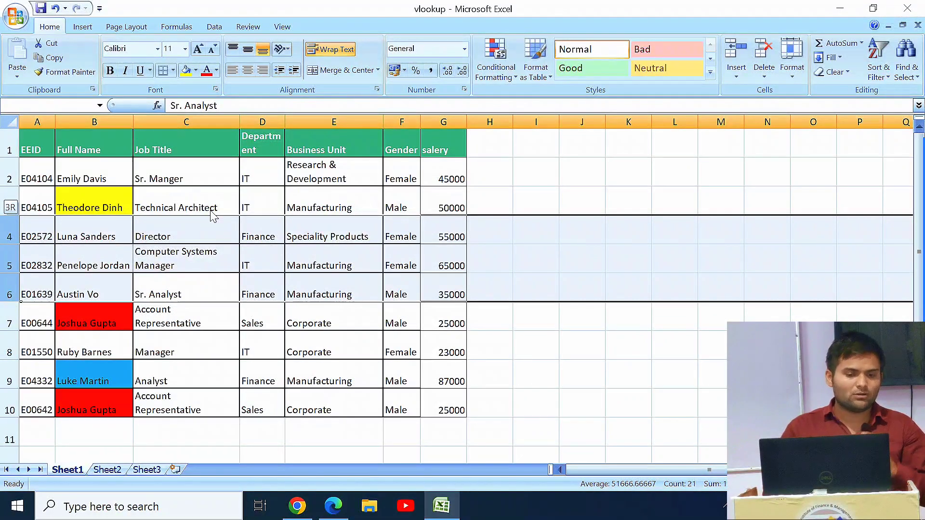
key("shift+Down")
key("shift+Down")
key("shift+Down")
key("shift+Down")
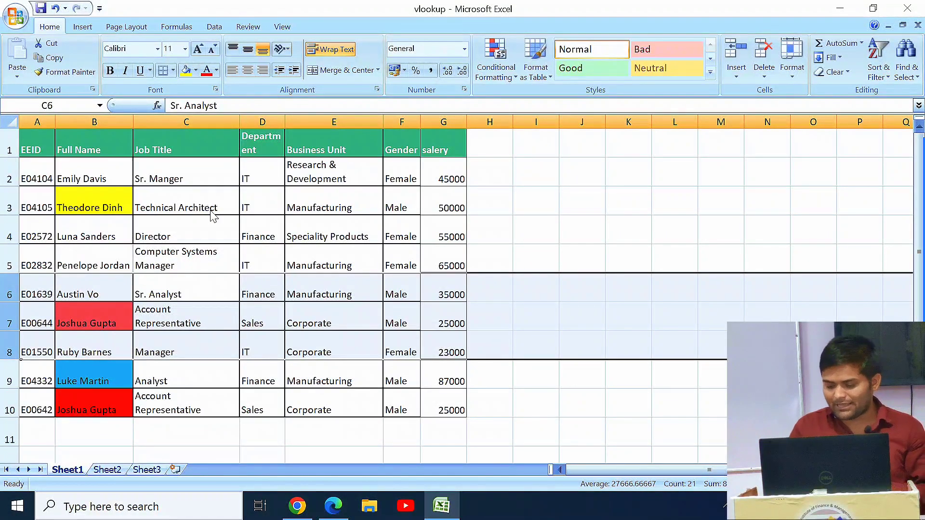
key("shift+Down")
key("shift+Down")
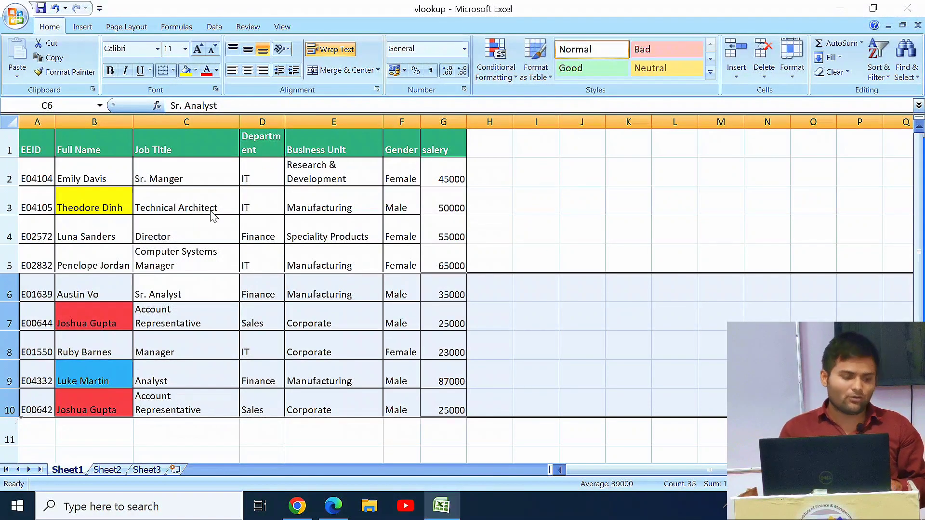
key("ctrl+shift+equal")
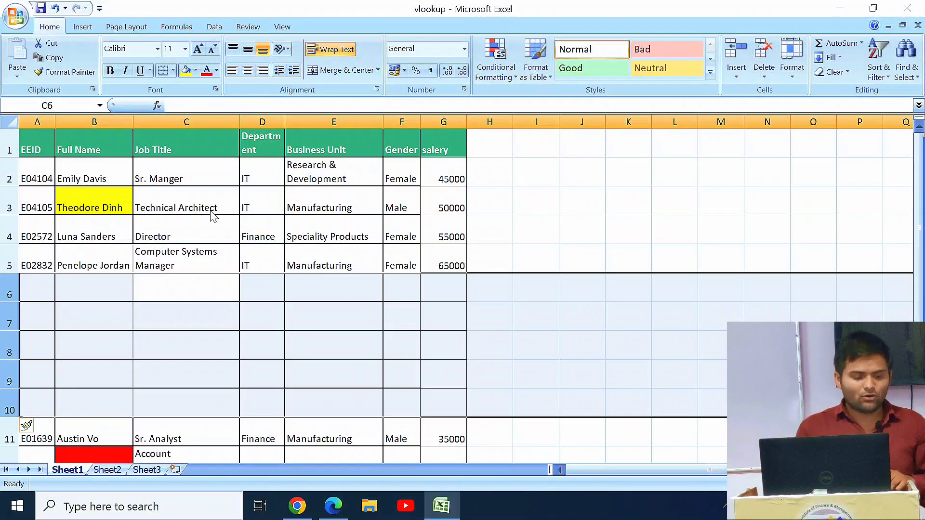
key("ctrl+z")
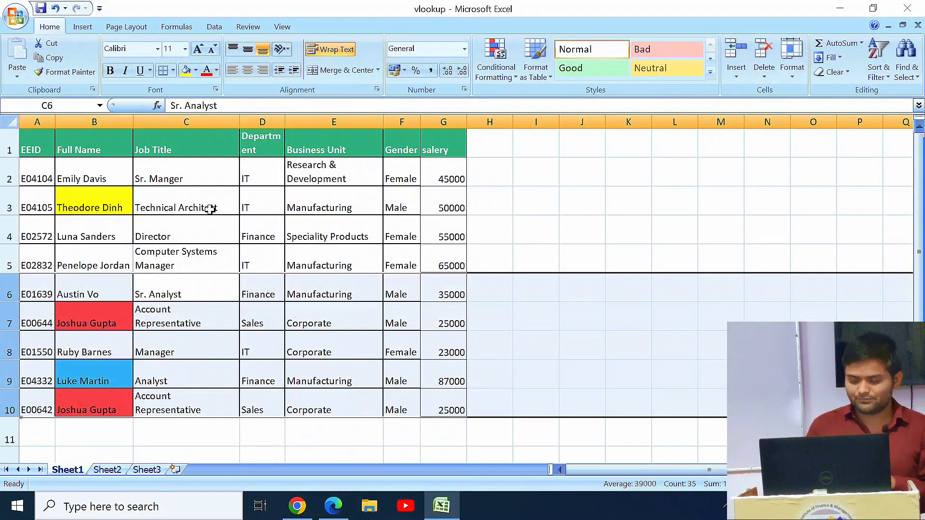
Enter the text BHARAT in cell J3, outside the employee table
key("Up")
key("Up")
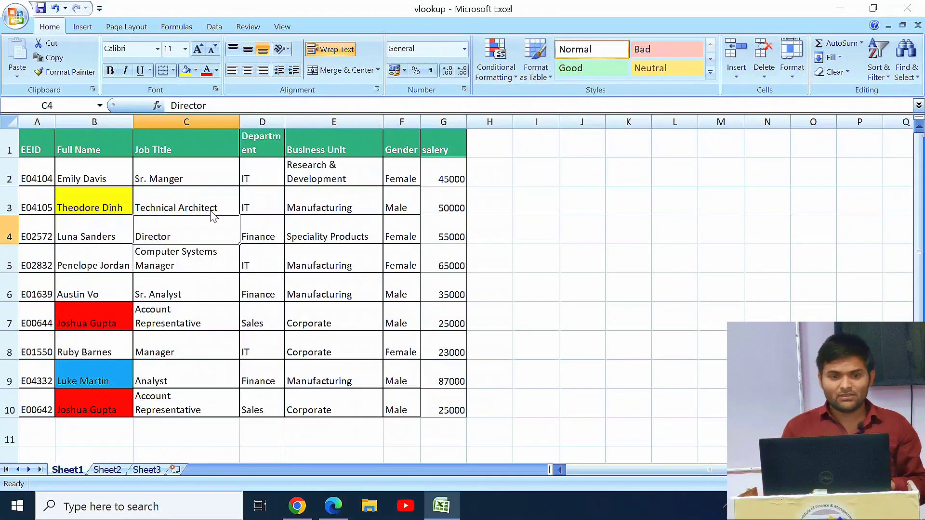
key("Right")
key("Right")
key("Right")
key("Right")
key("Right")
key("Right")
key("Right")
key("Up")
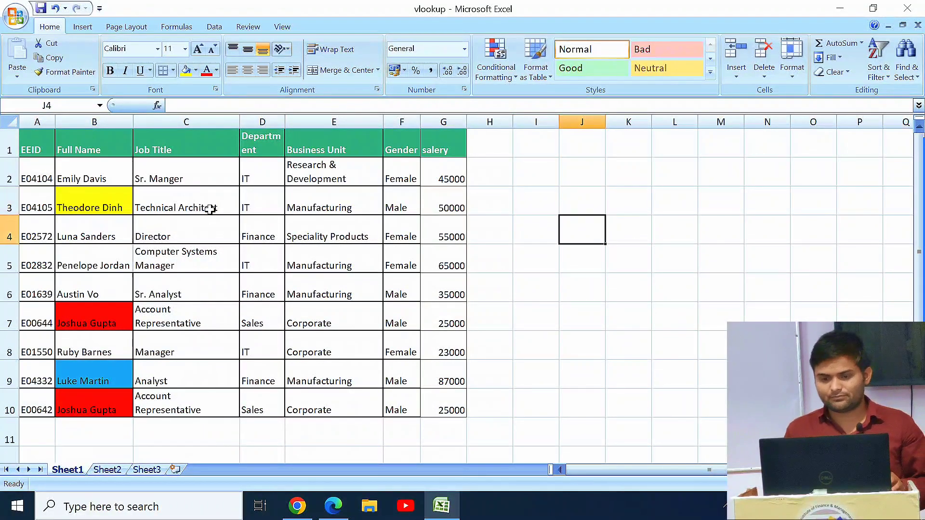
type("BHARAT")
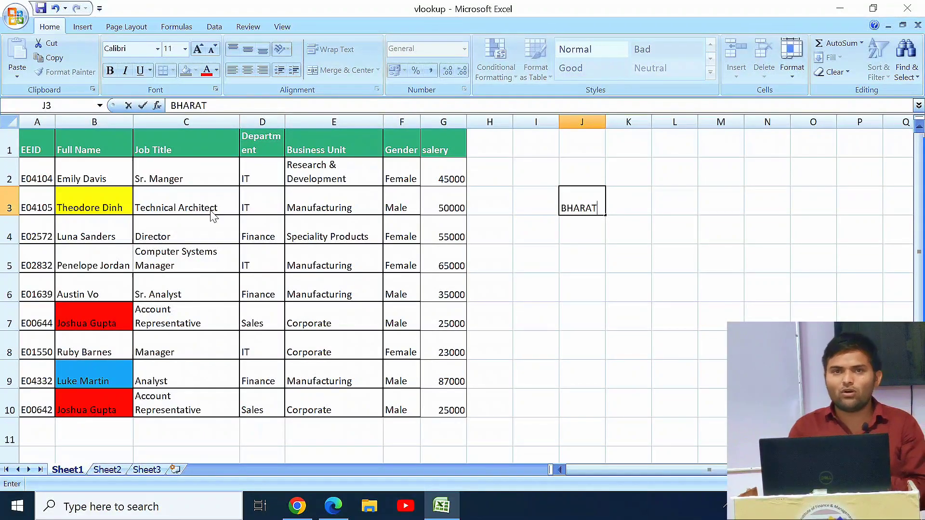
key("Return")
key("Up")
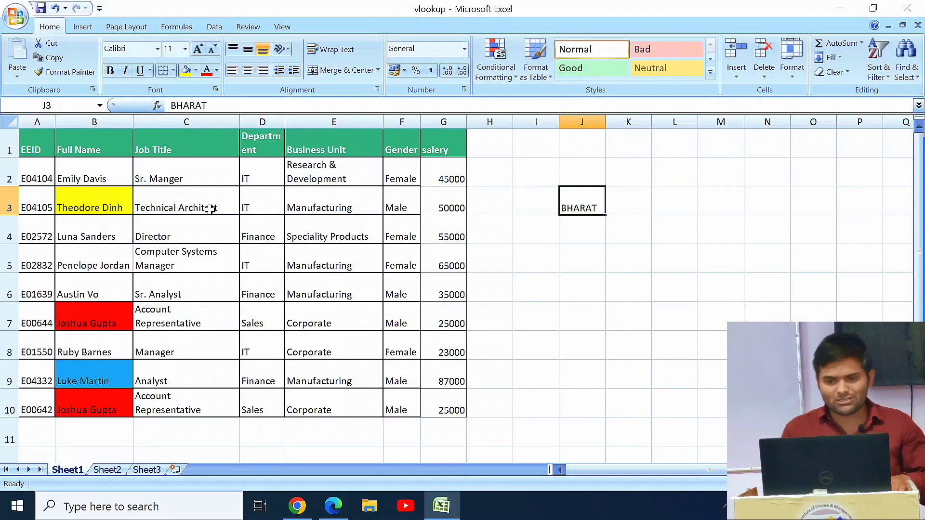
Set the width of column J to 50
key("ctrl+space")
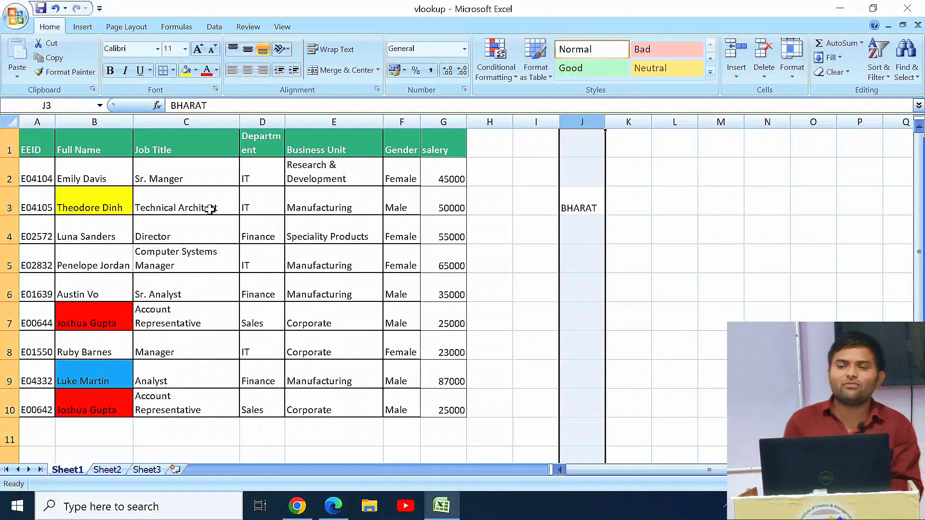
key("alt")
key("h")
key("o")
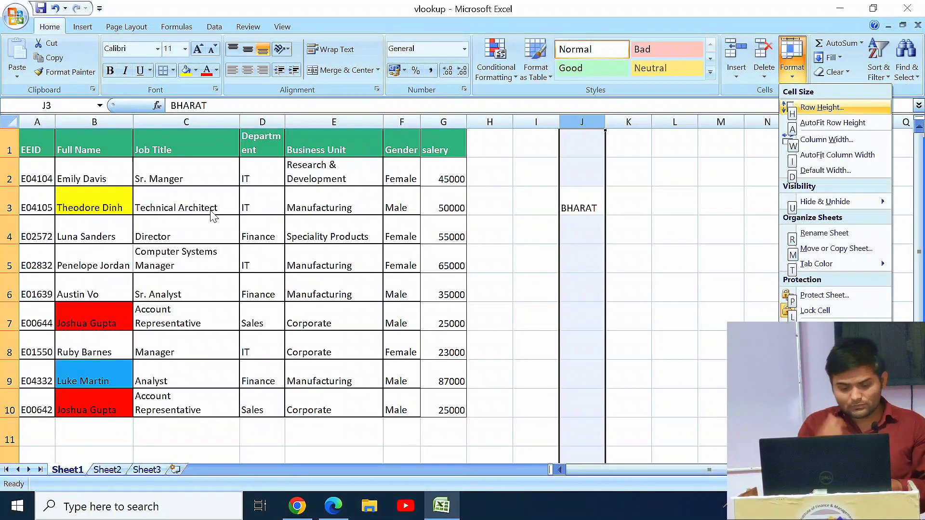
type("w")
type("50")
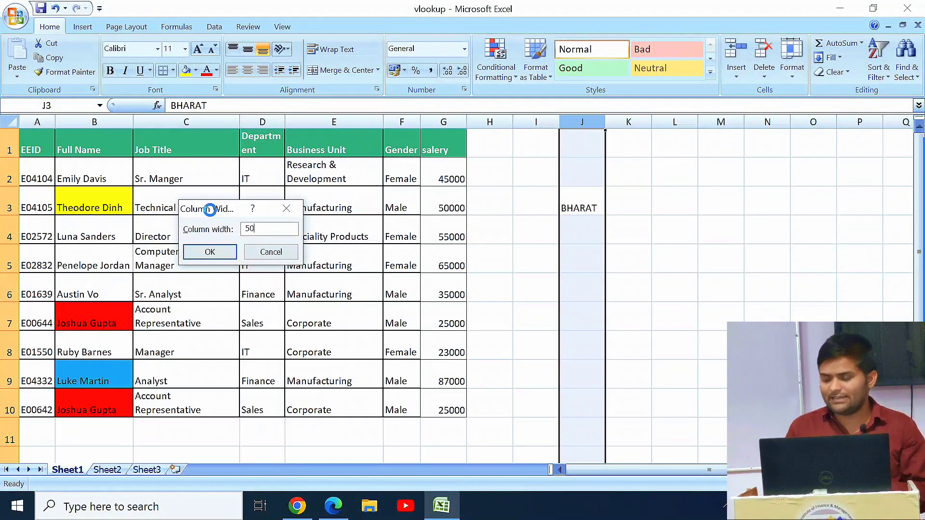
key("Return")
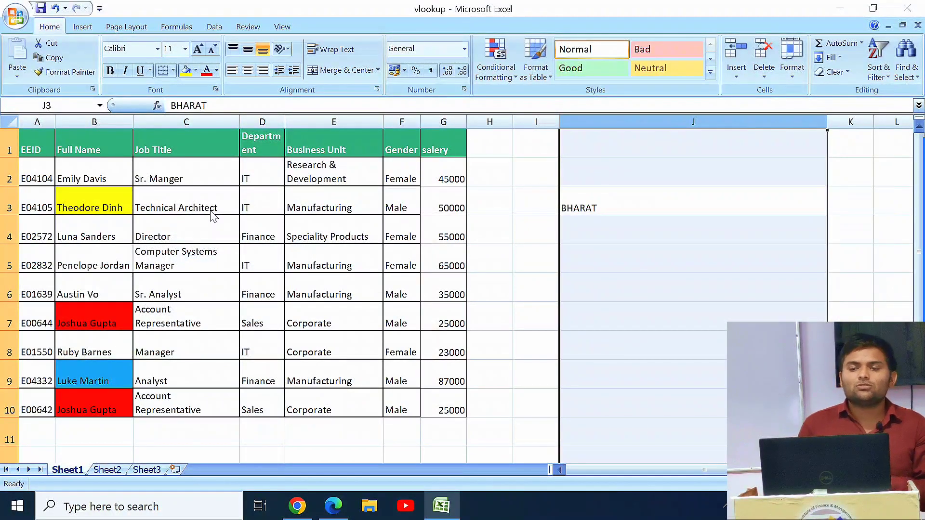
key("Down")
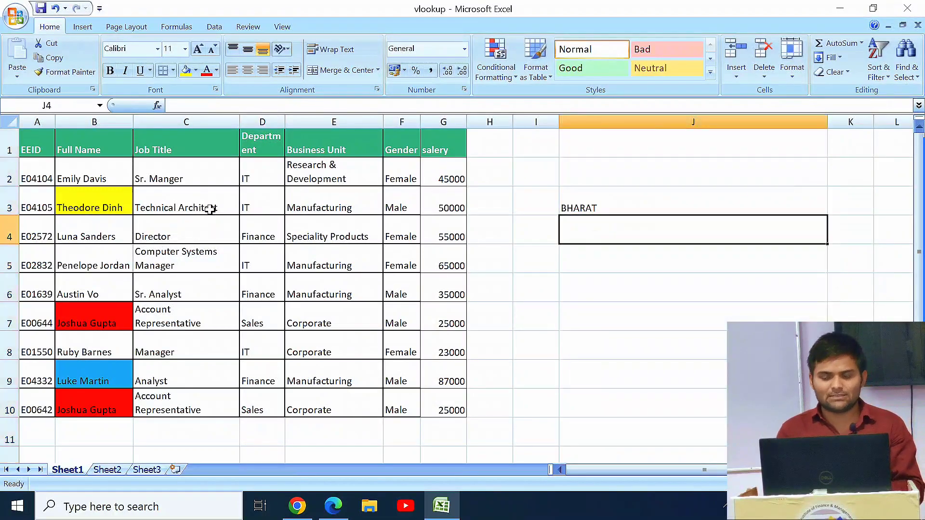
key("Up")
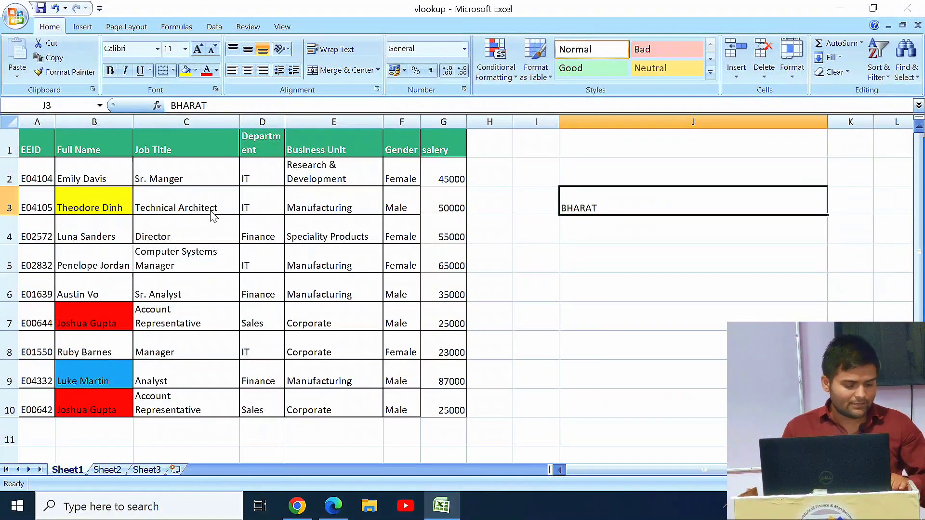
Set the height of row 3 to 50
key("shift+space")
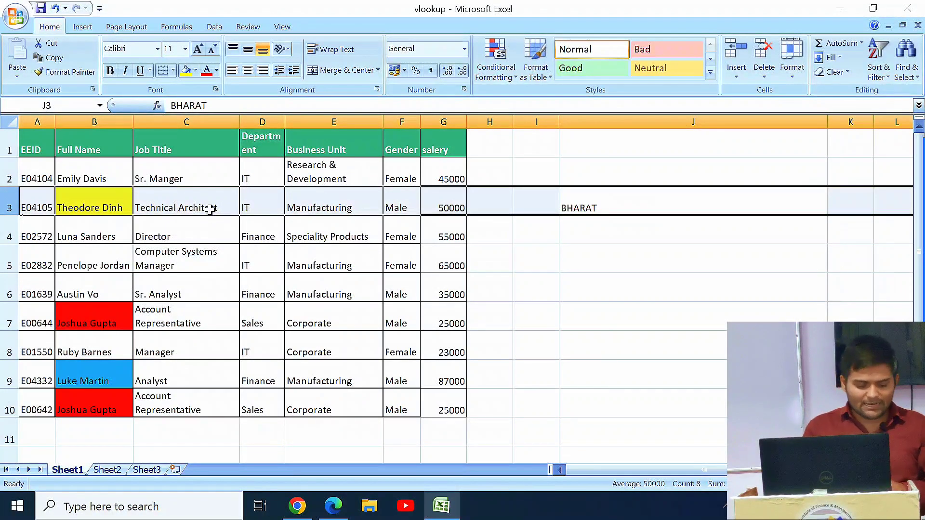
key("alt")
key("h")
key("f")
key("d")
key("o")
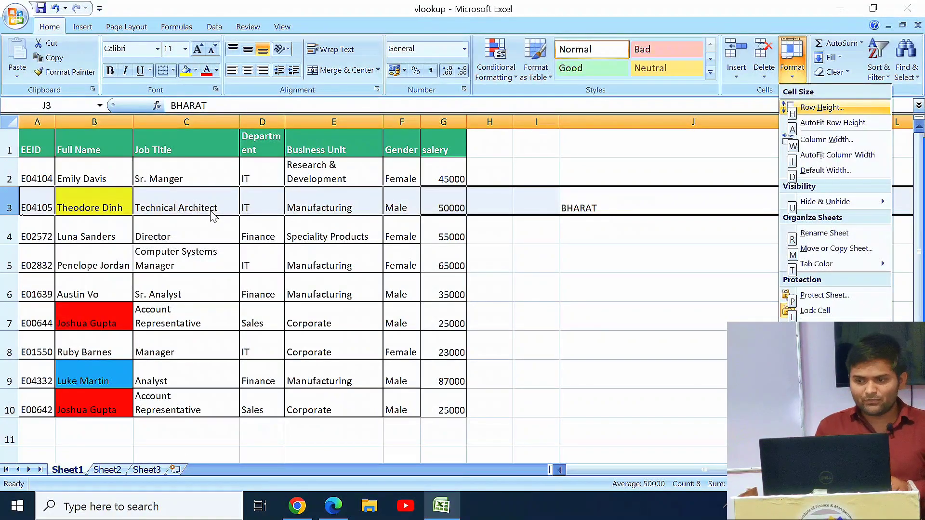
type("h50")
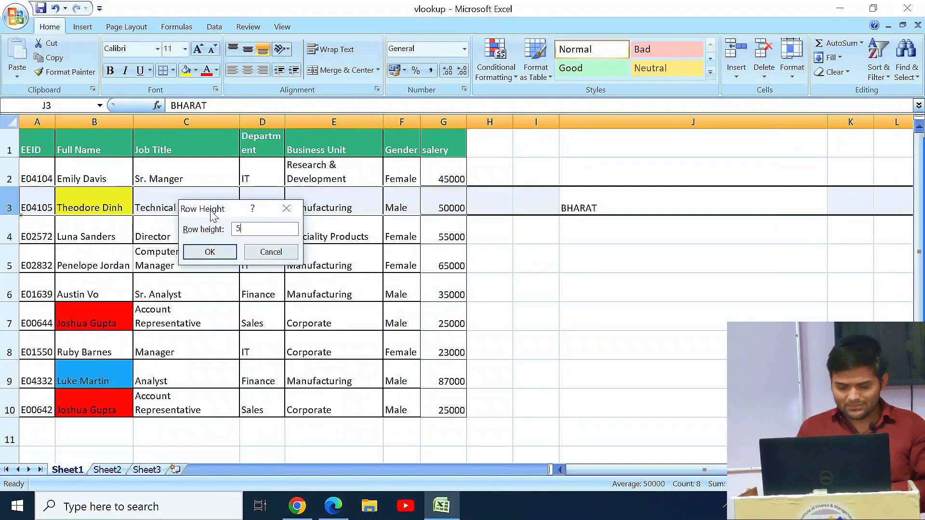
key("Return")
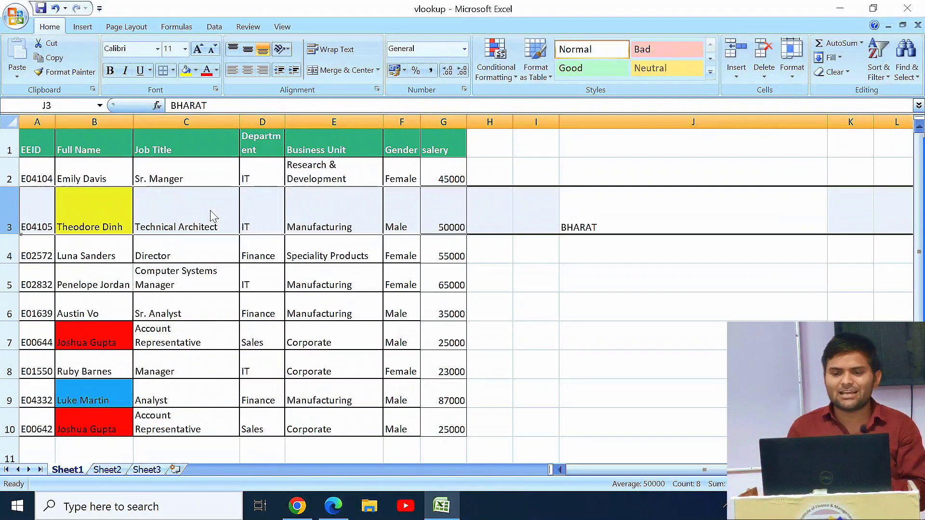
Angle the text in cell J3 clockwise
key("shift+BackSpace")
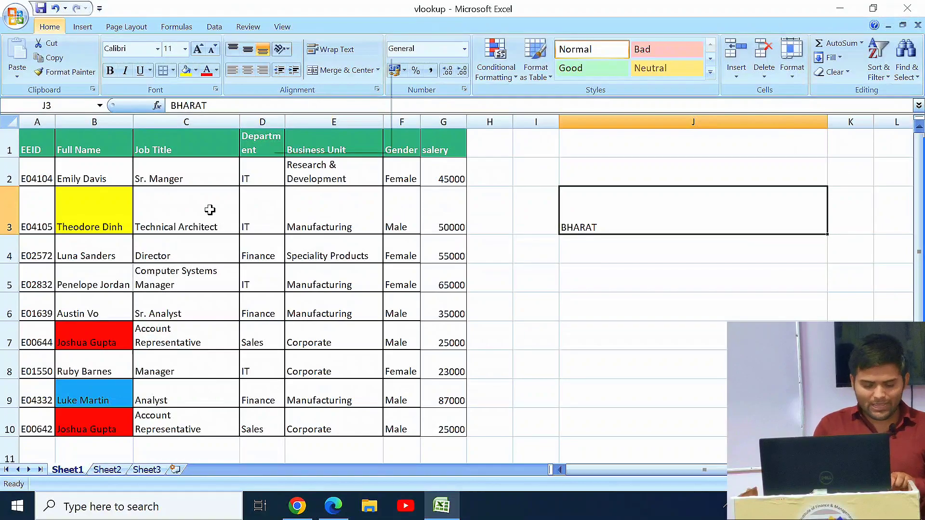
key("alt+h")
key("f")
key("q")
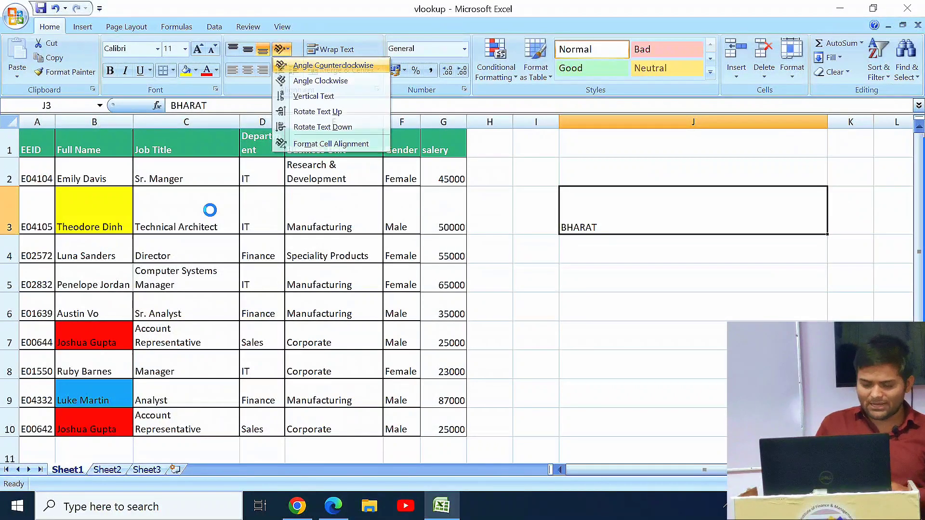
key("Return")
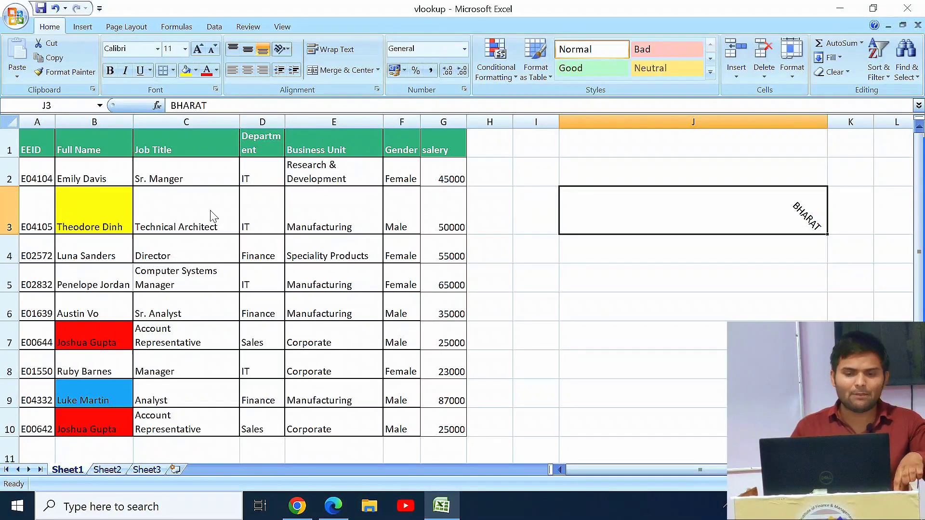
Set the text orientation of cell J3 to 0 degrees in its alignment format
key("ctrl+1")
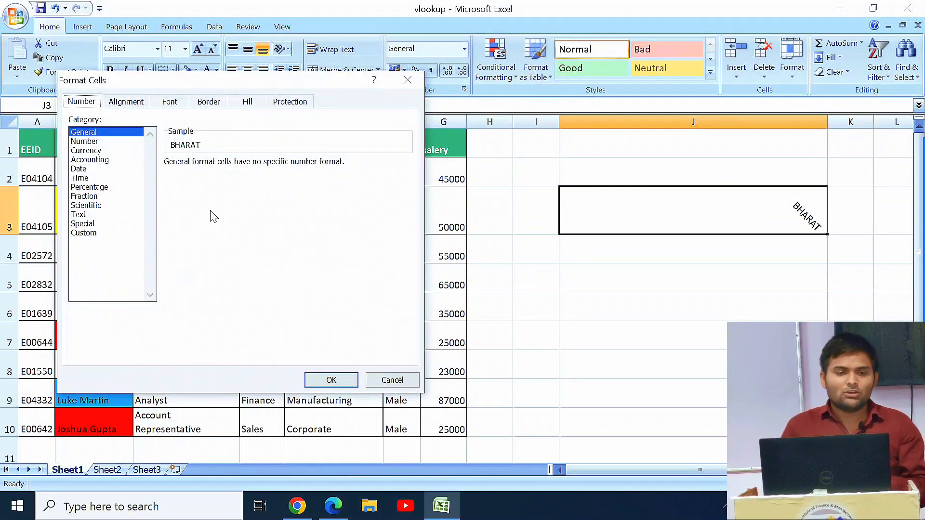
left_click(132, 102)
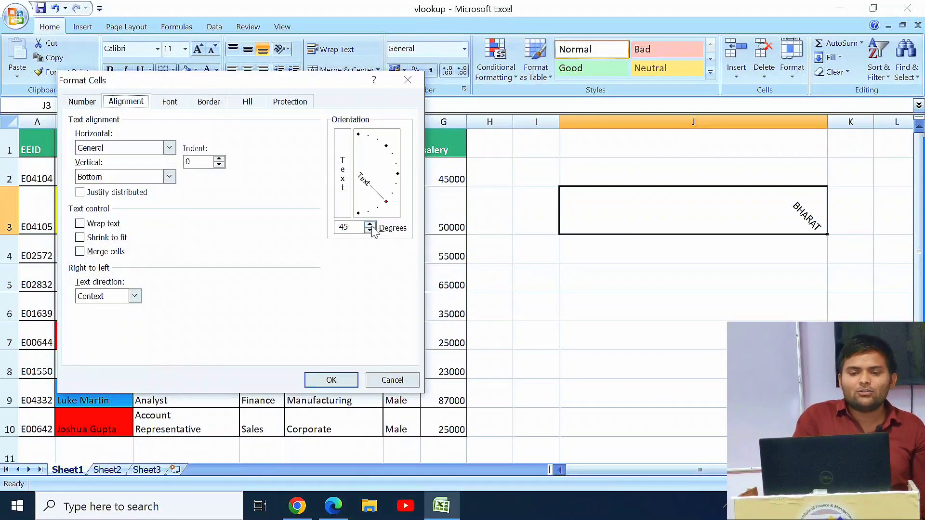
left_click(356, 226)
left_click(355, 226)
key("BackSpace")
key("BackSpace")
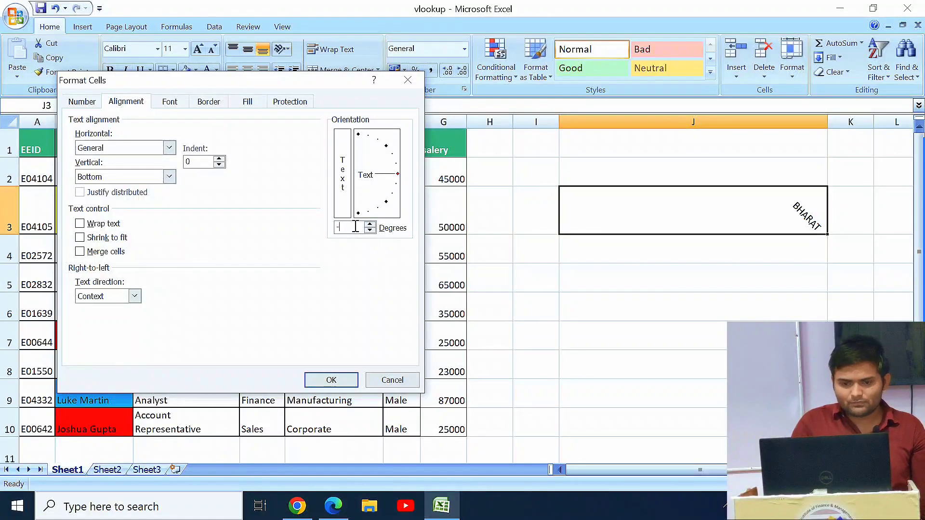
key("BackSpace")
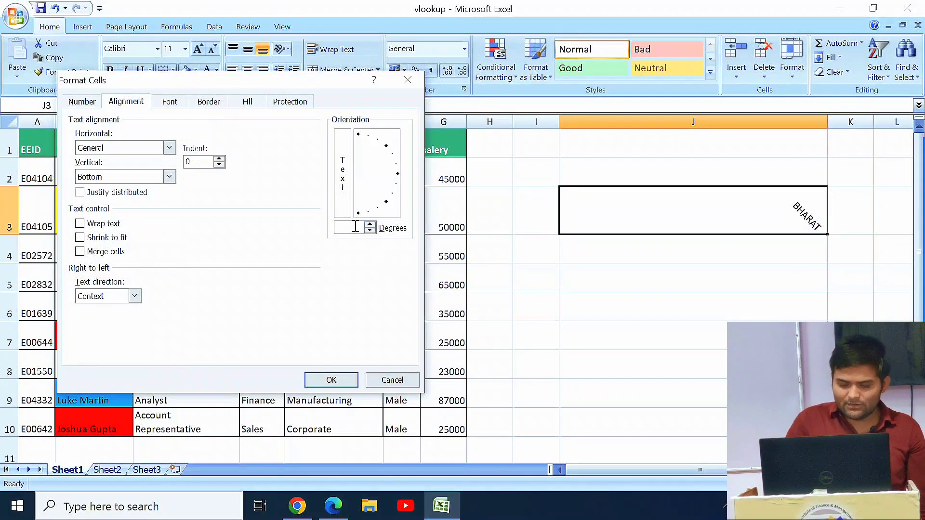
type("90")
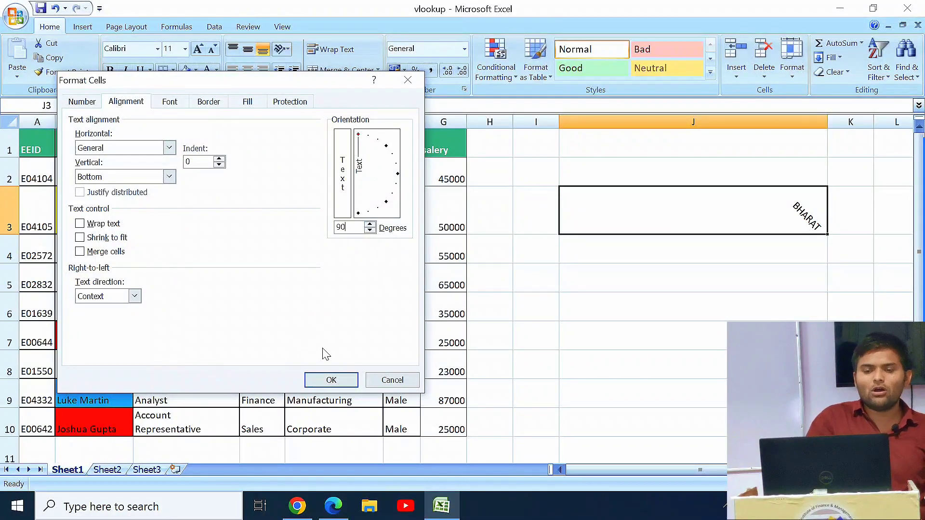
key("BackSpace")
key("BackSpace")
type("0")
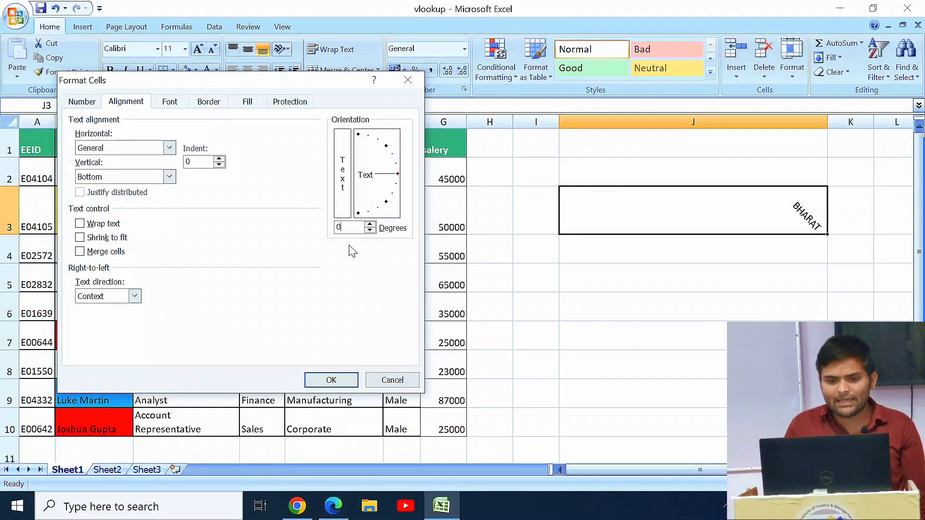
left_click(330, 380)
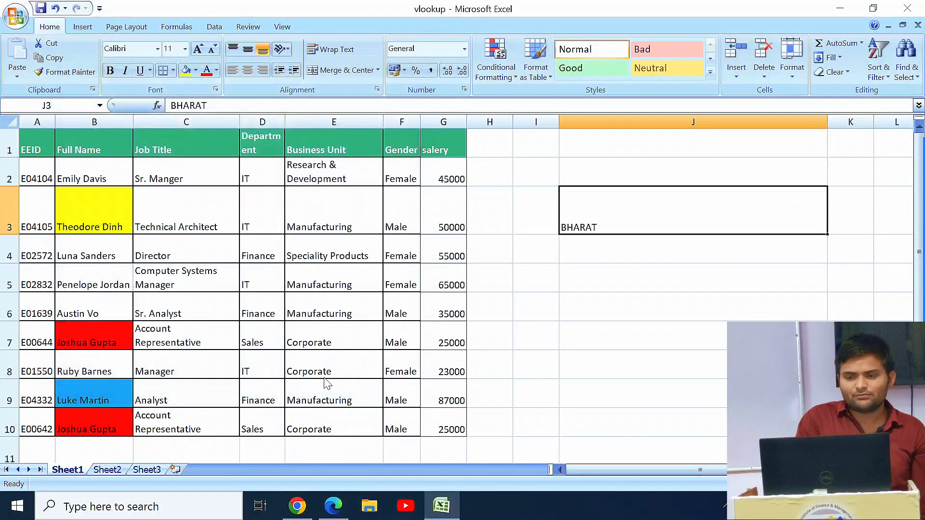